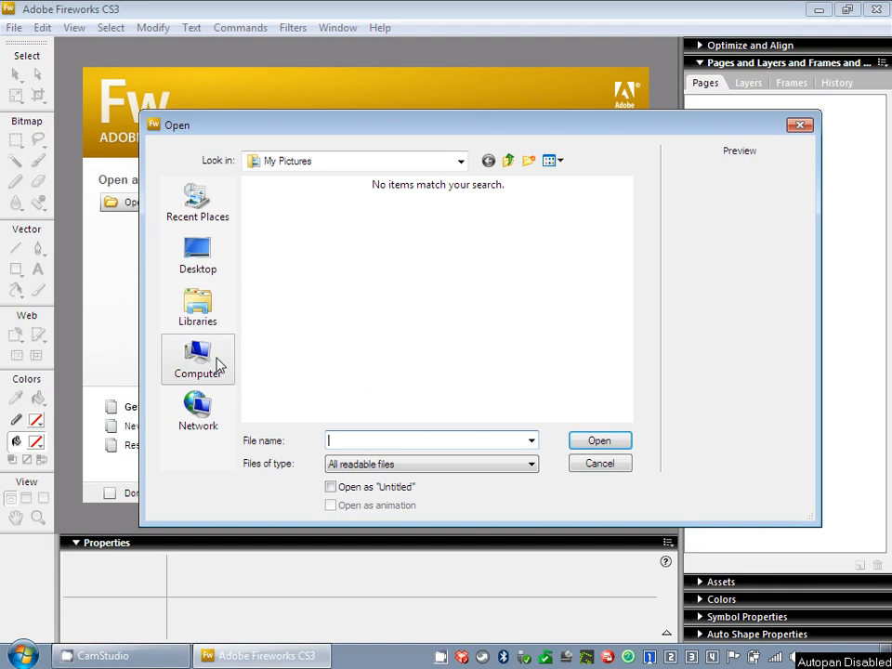
Open the red bus image from the Tutorials folder of R006 - Creating Digital Images, inside Dropbox's Public Cambridge Nationals folder on drive D
left_click(218, 363)
double_click(302, 292)
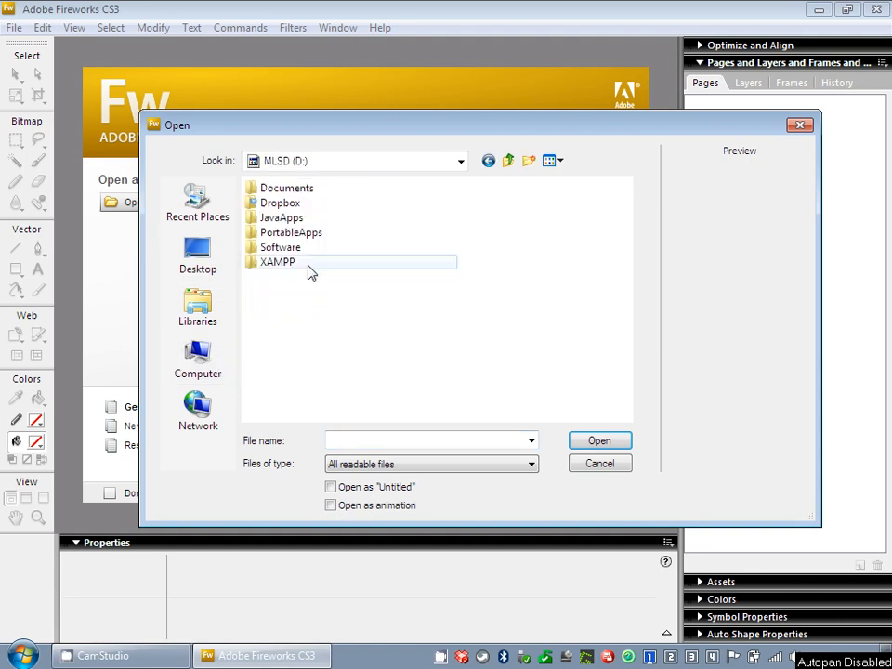
double_click(289, 206)
double_click(289, 207)
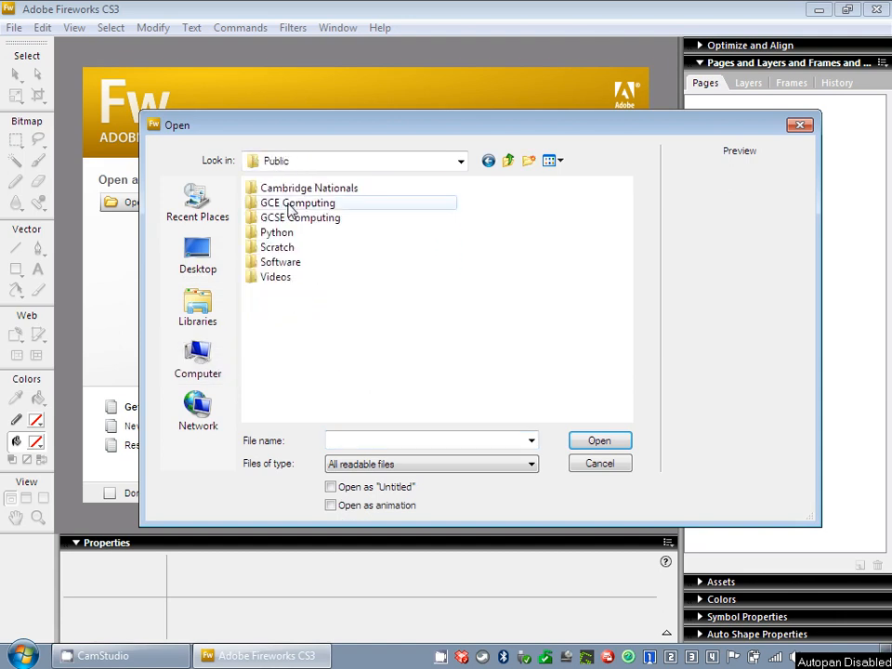
double_click(283, 187)
double_click(291, 234)
double_click(285, 193)
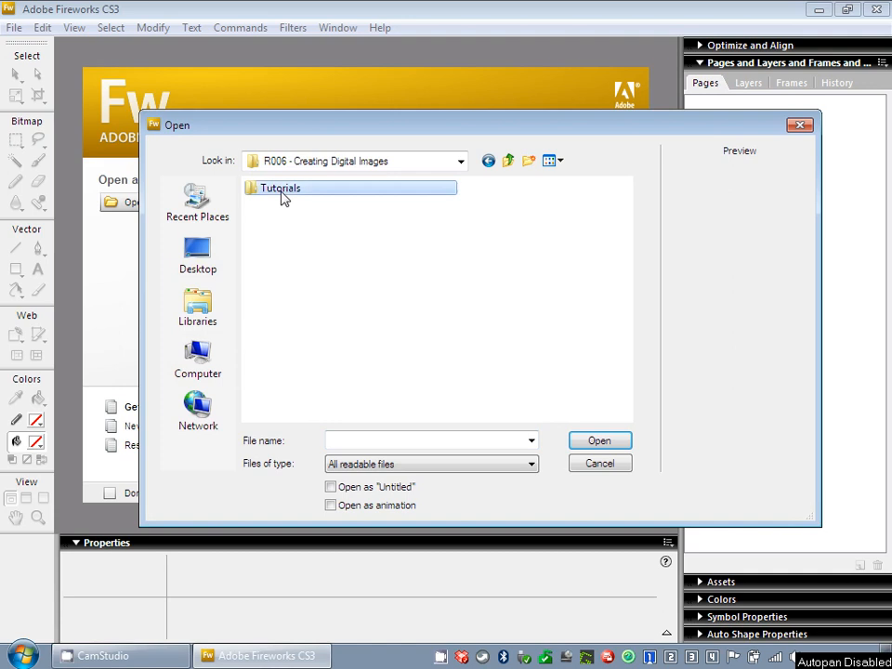
double_click(293, 202)
double_click(284, 191)
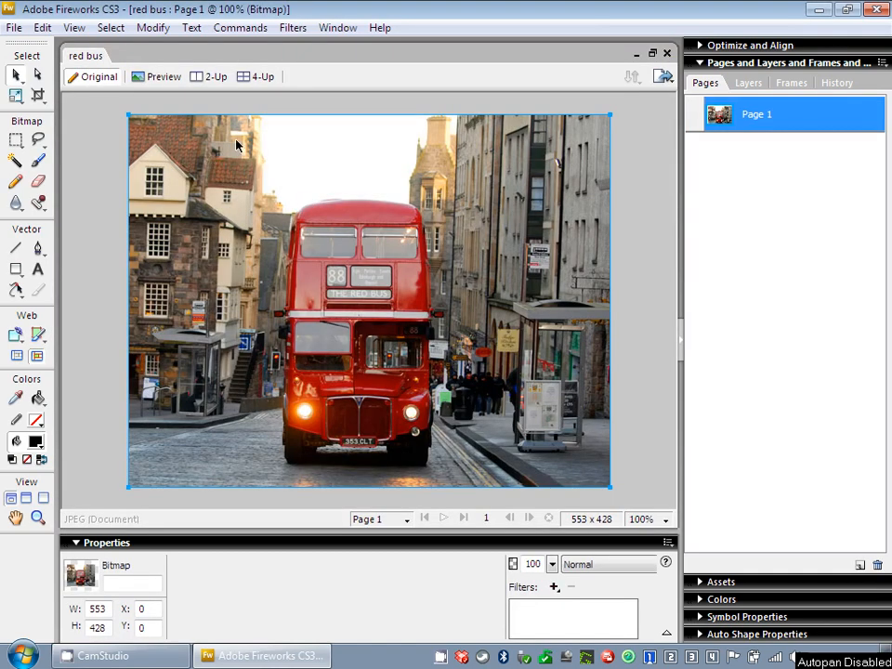
key("e")
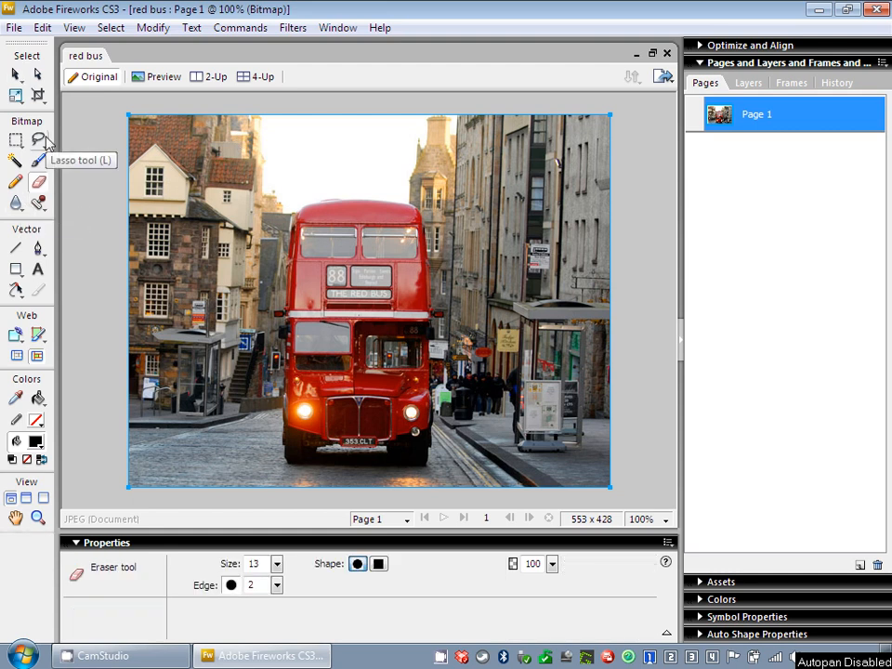
key("v")
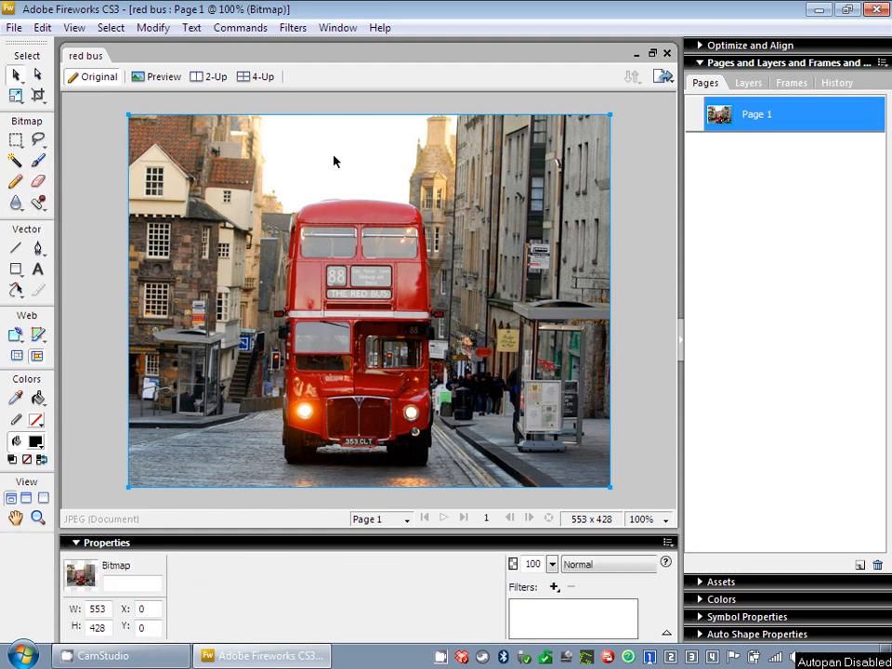
left_click(294, 27)
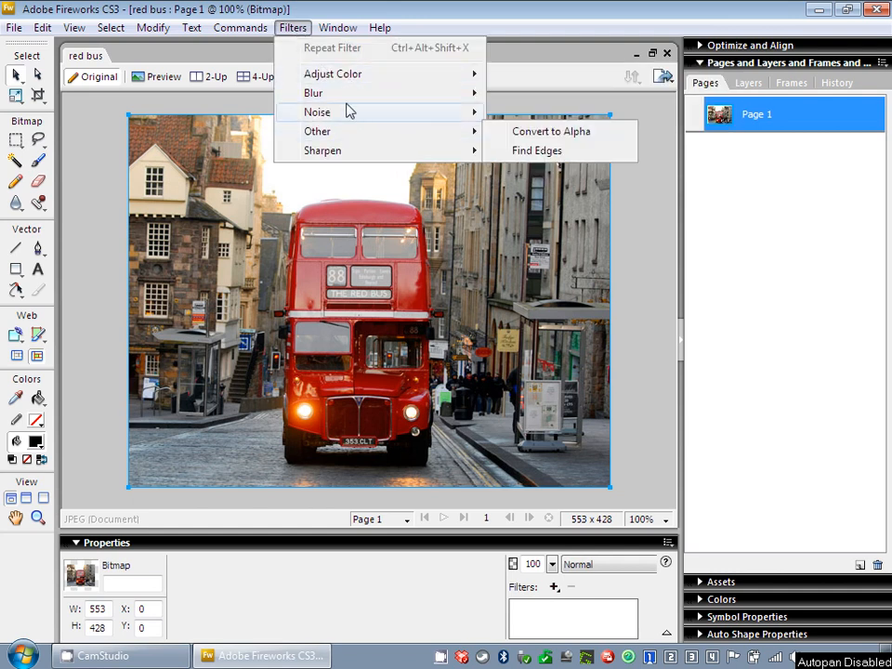
mouse_move(339, 99)
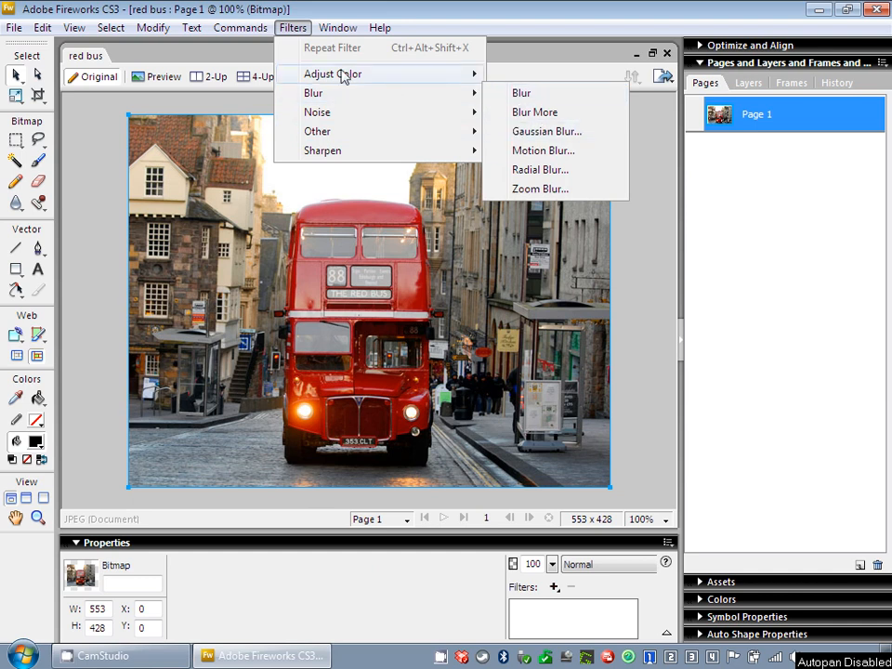
left_click(298, 30)
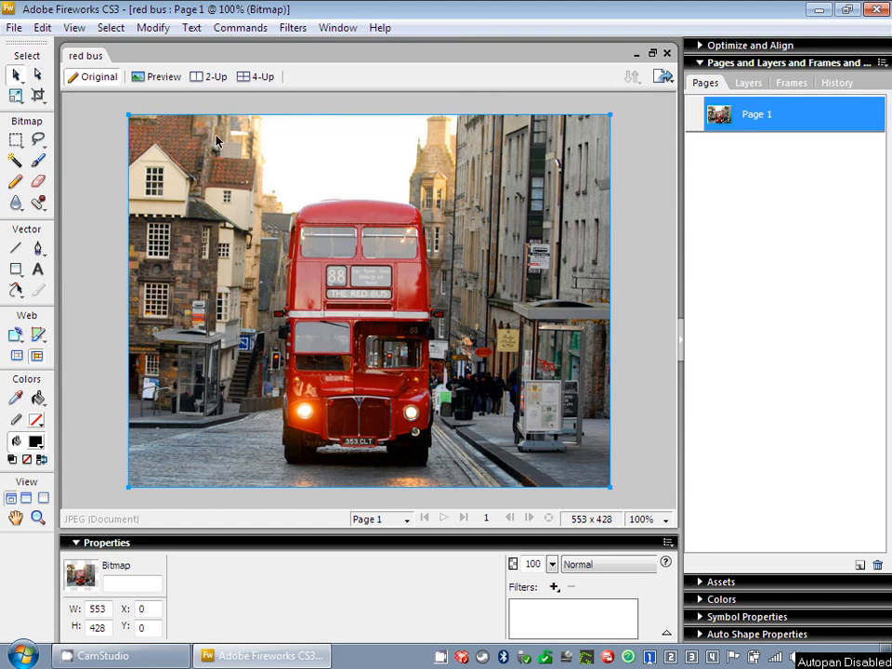
Apply the Blur More filter to the whole red bus photo
left_click(293, 29)
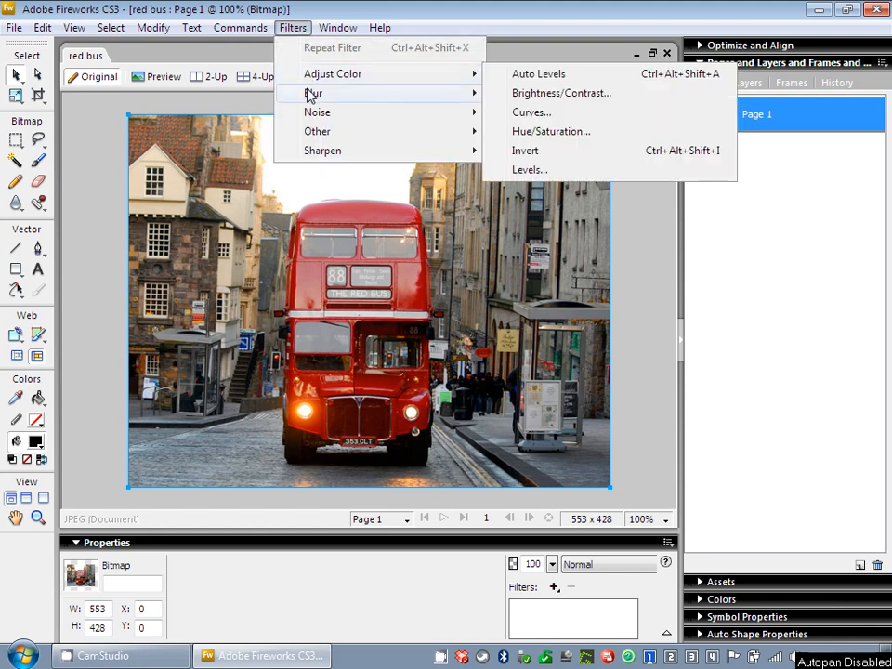
mouse_move(311, 96)
left_click(529, 114)
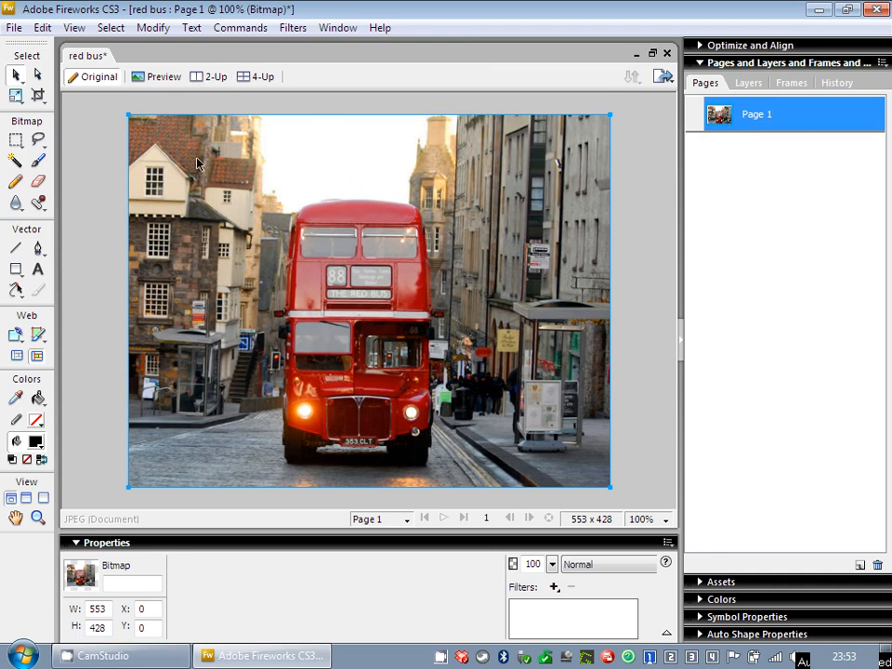
Trace around the red bus with the Lasso tool and invert the selection to cover the background
left_click(38, 140)
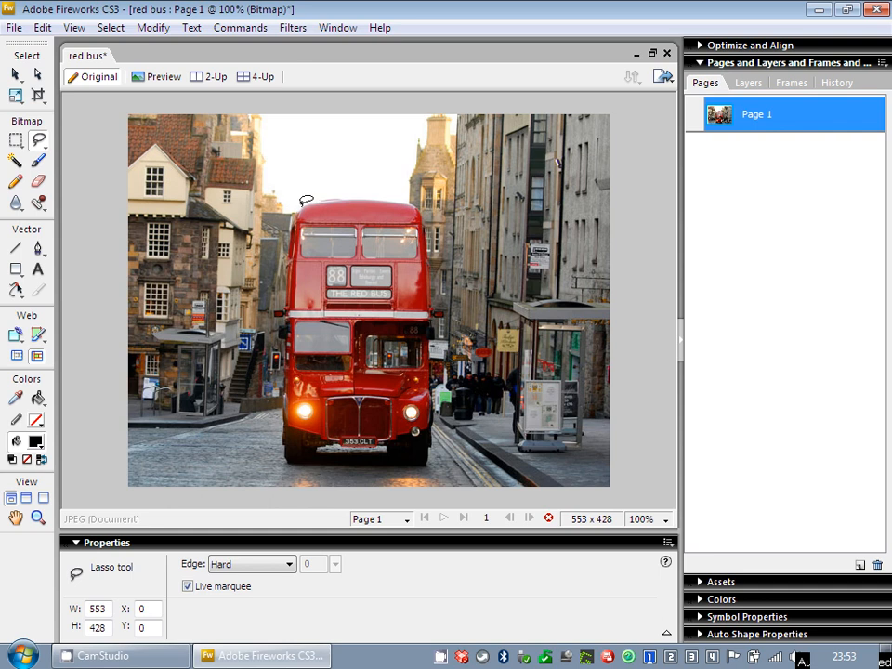
left_click_drag(293, 219, 278, 317)
mouse_move(284, 338)
left_mouse_down()
mouse_move(289, 457)
mouse_move(312, 459)
mouse_move(335, 442)
mouse_move(384, 443)
mouse_move(402, 467)
mouse_move(428, 460)
mouse_move(430, 324)
mouse_move(445, 309)
mouse_move(432, 297)
mouse_move(402, 195)
left_mouse_up()
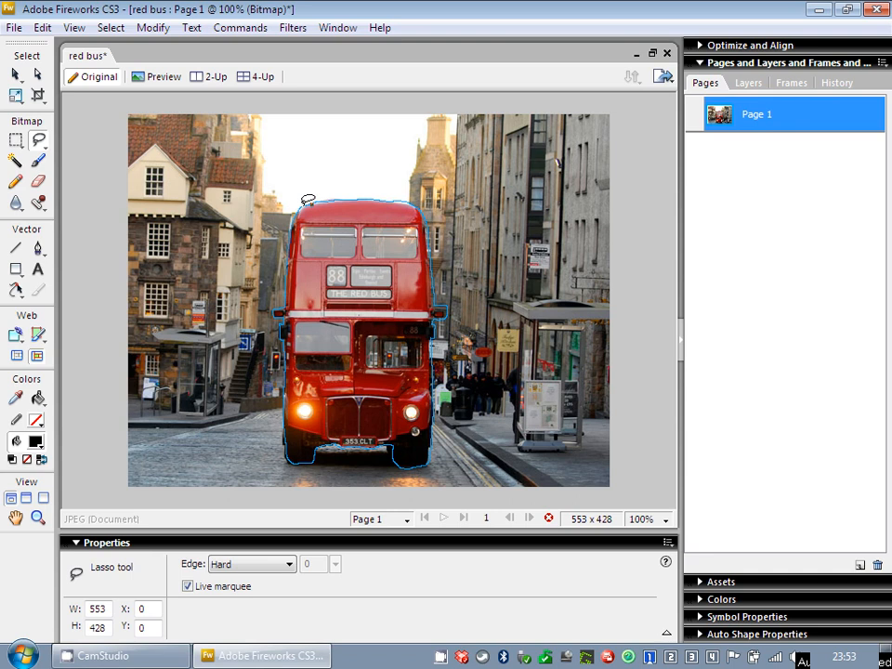
left_click_drag(309, 198, 309, 197)
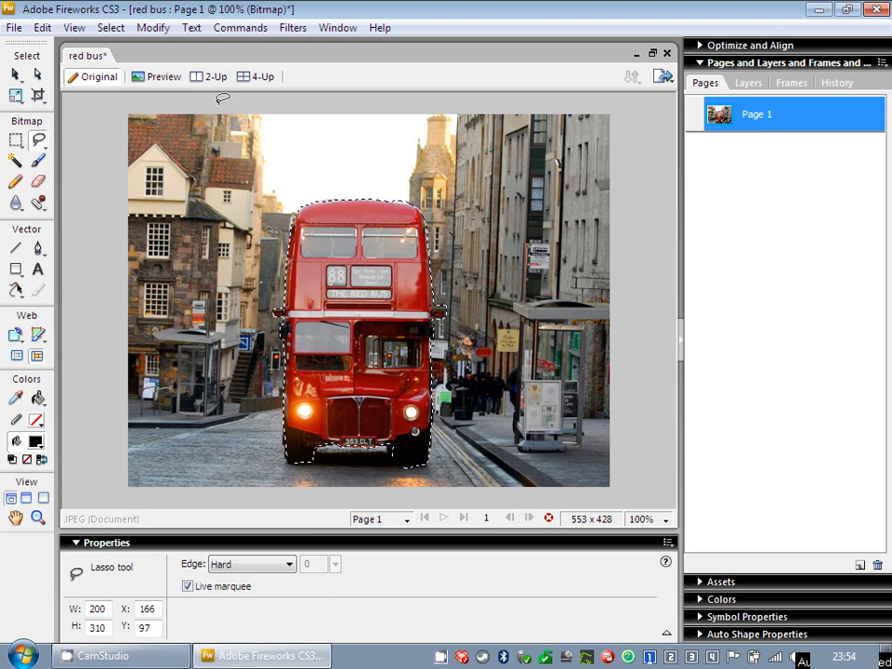
left_click(111, 28)
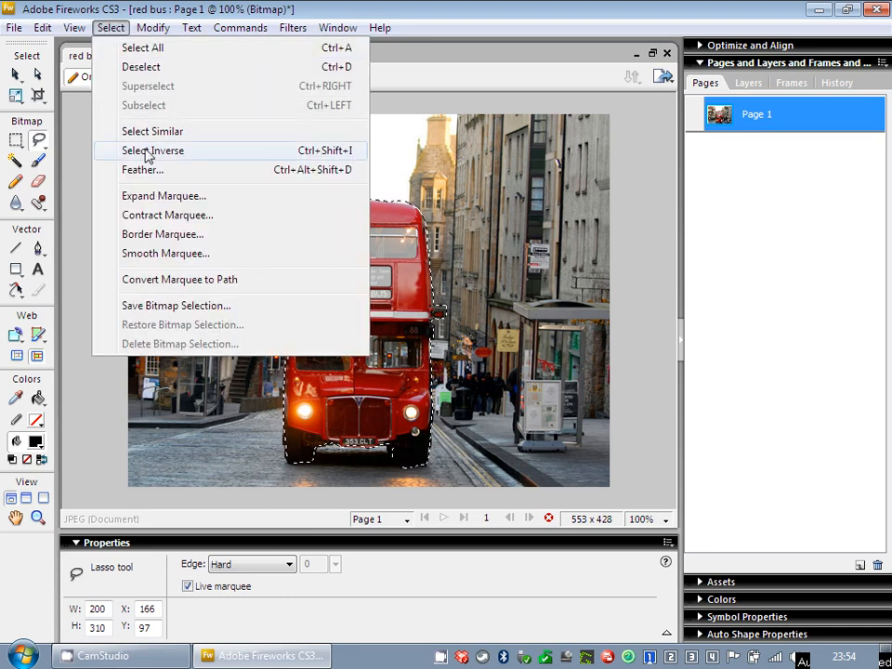
left_click(148, 151)
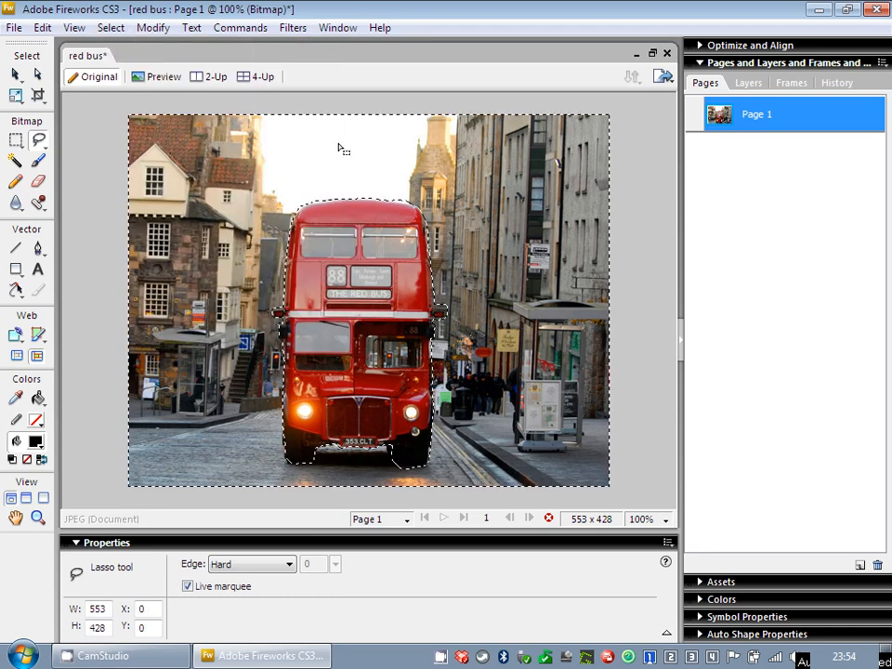
Apply the Blur More filter three times to the selected background and undo the blurring
left_click(293, 28)
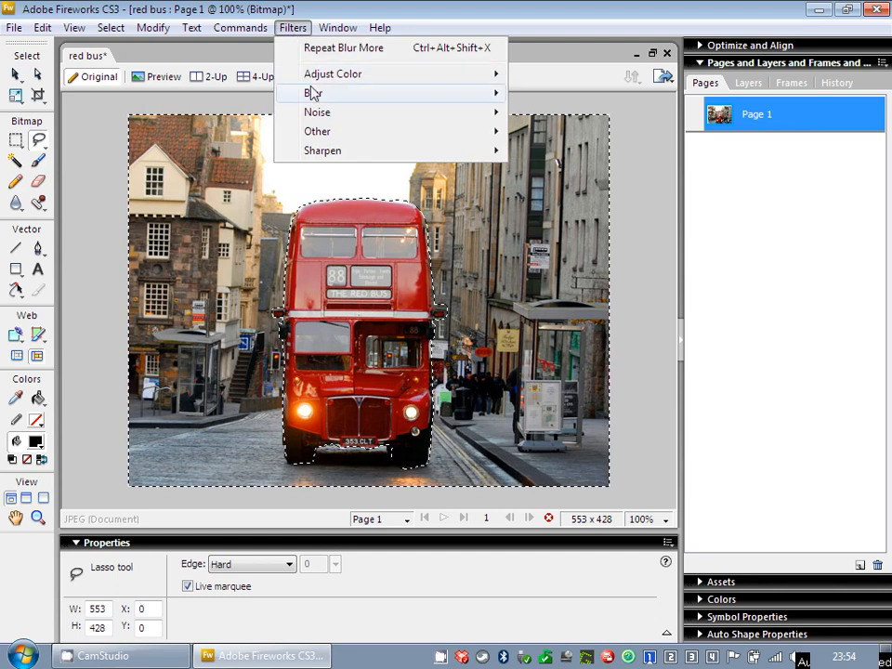
mouse_move(316, 94)
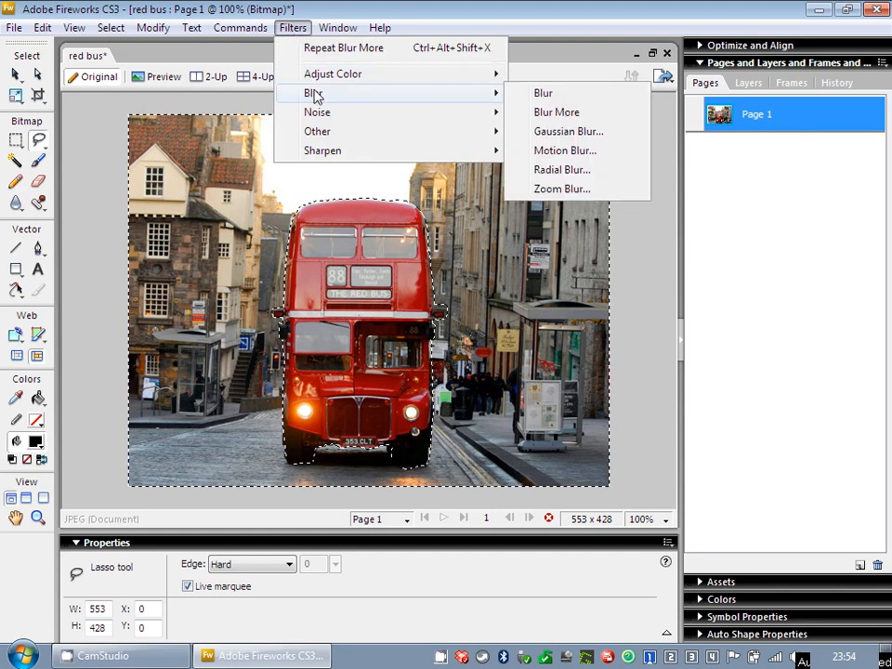
left_click(555, 113)
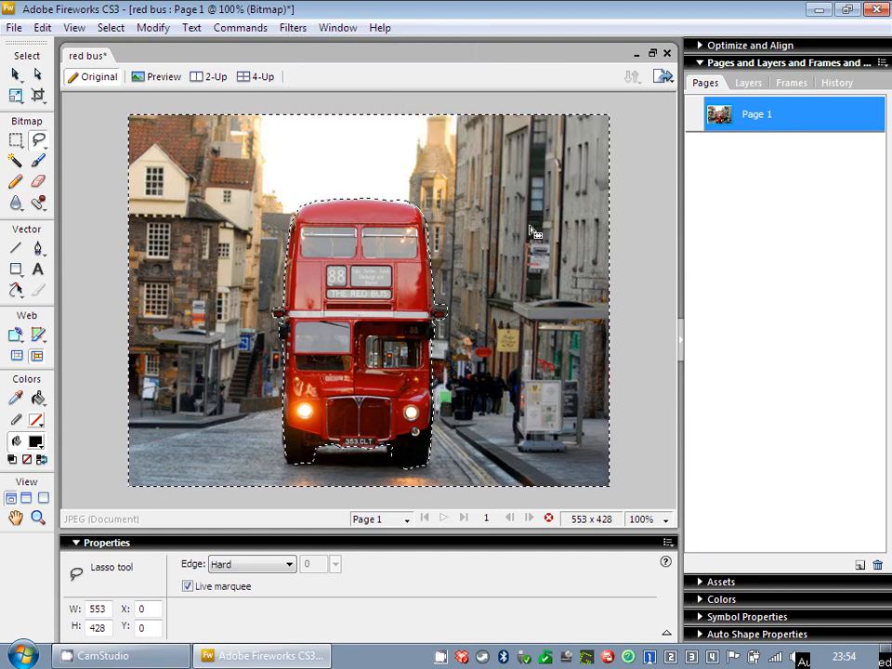
left_click(293, 28)
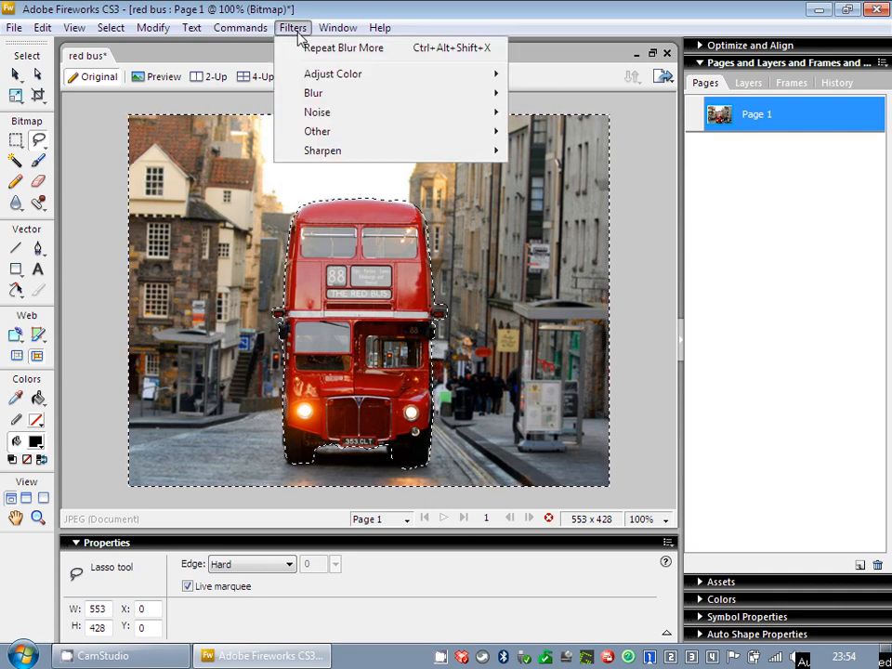
mouse_move(315, 94)
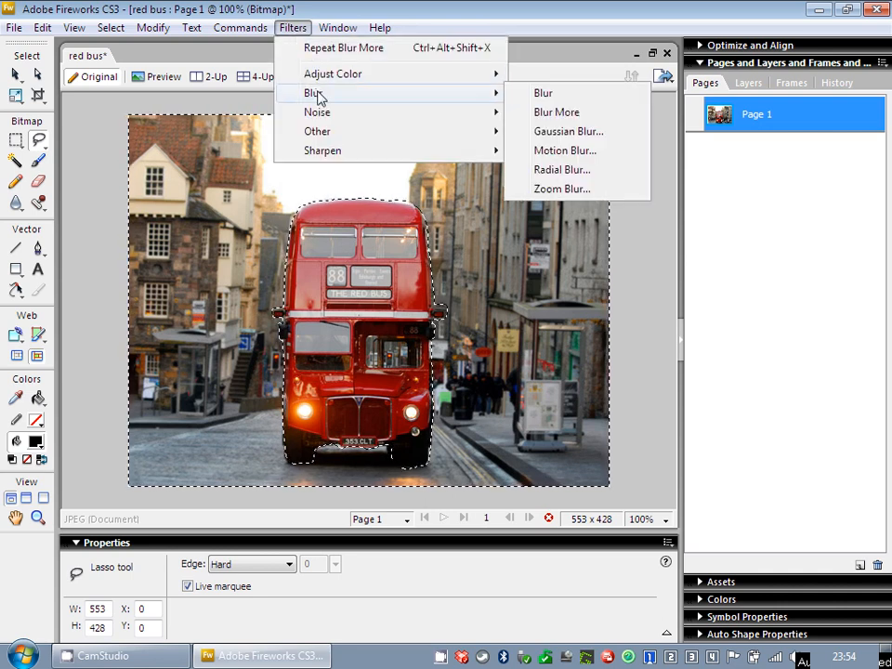
left_click(555, 112)
left_click(292, 28)
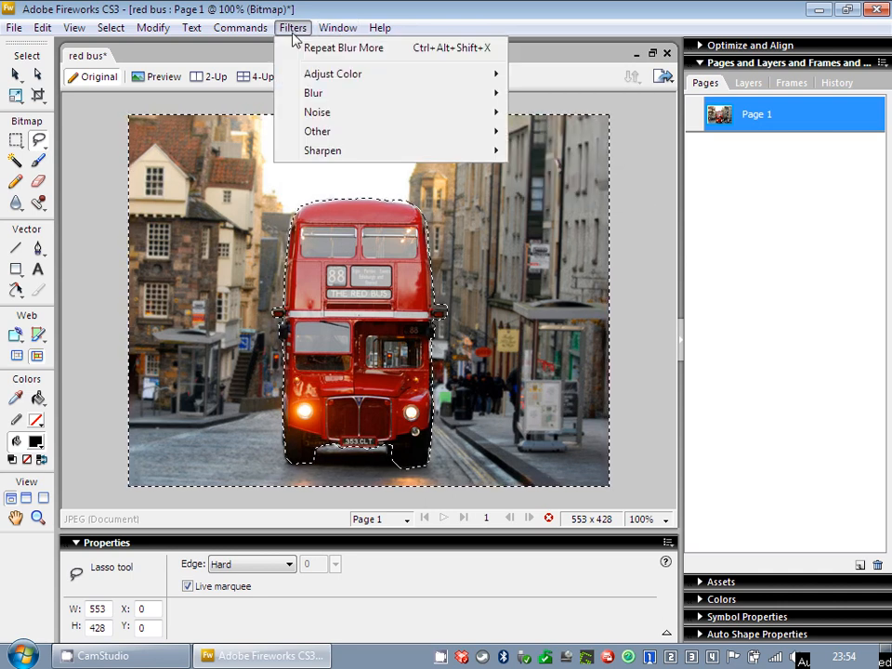
mouse_move(392, 97)
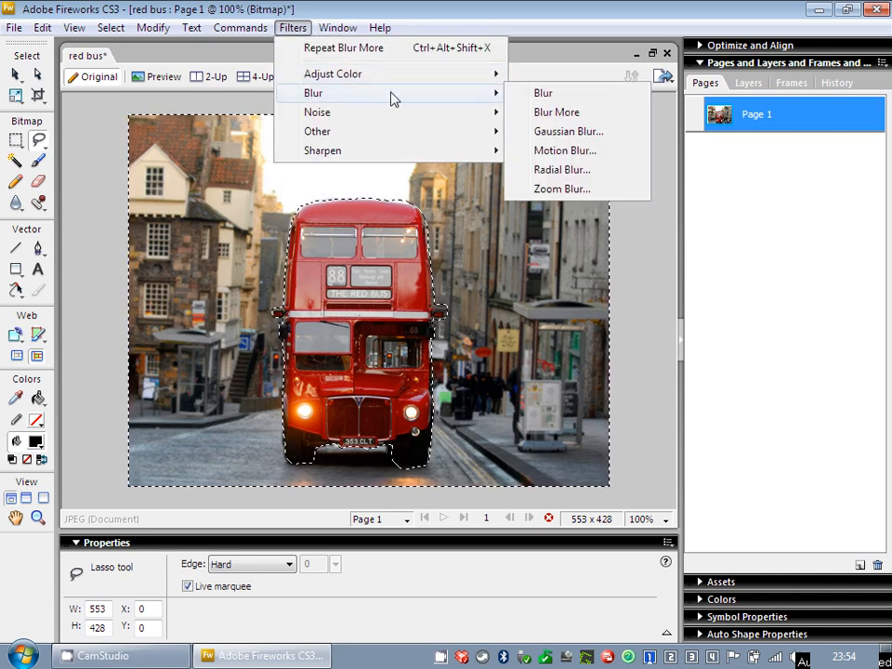
left_click(547, 119)
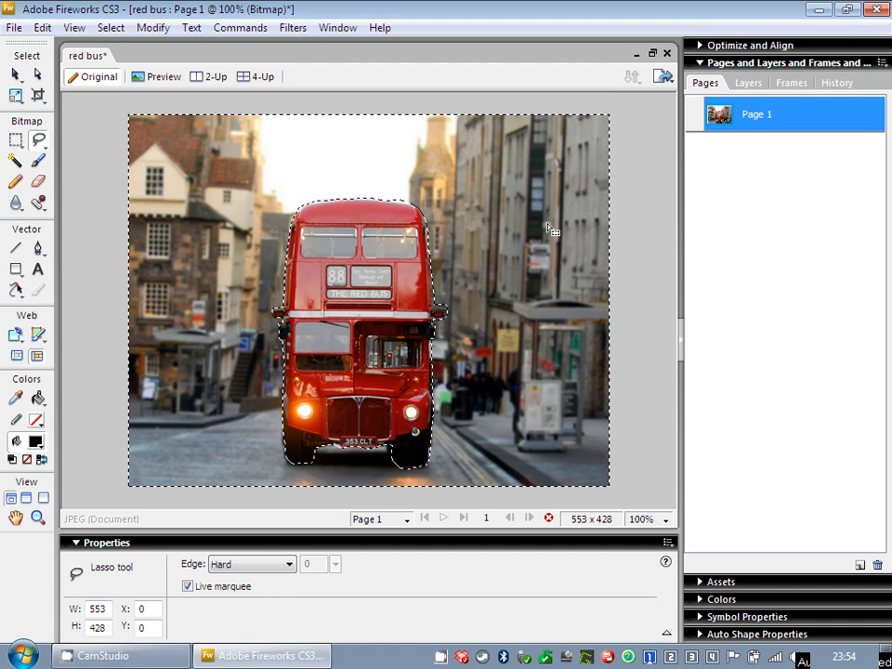
key("v")
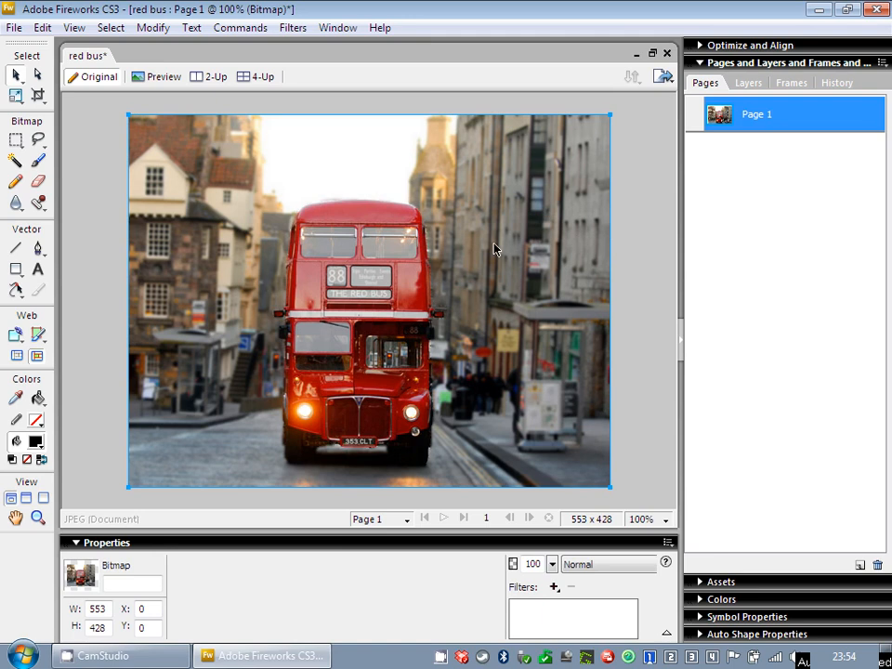
key("ctrl+shift+i")
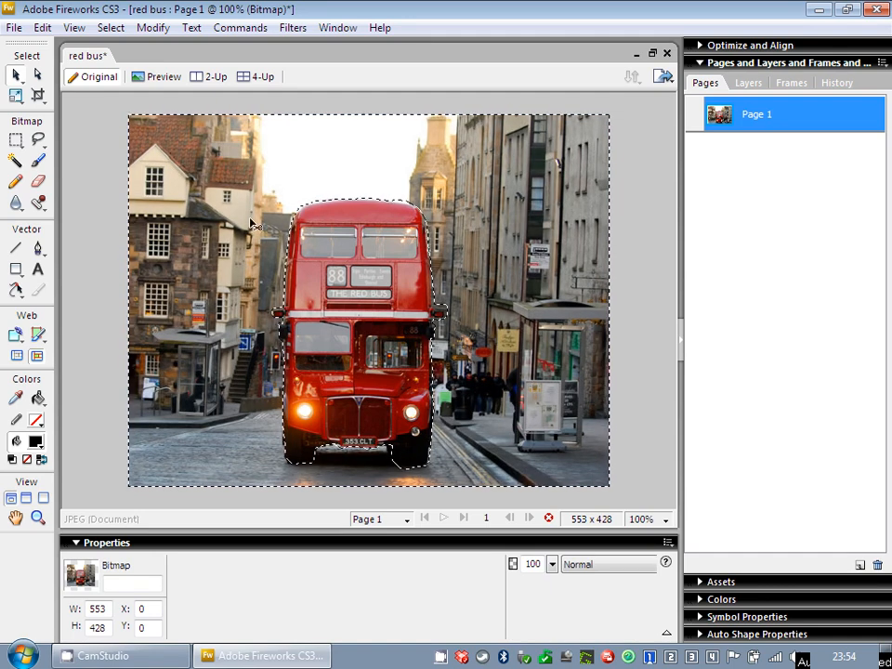
Try a Gaussian Blur on the selected background with blur radii of 45.0 and 6.2, and cancel it
left_click(292, 32)
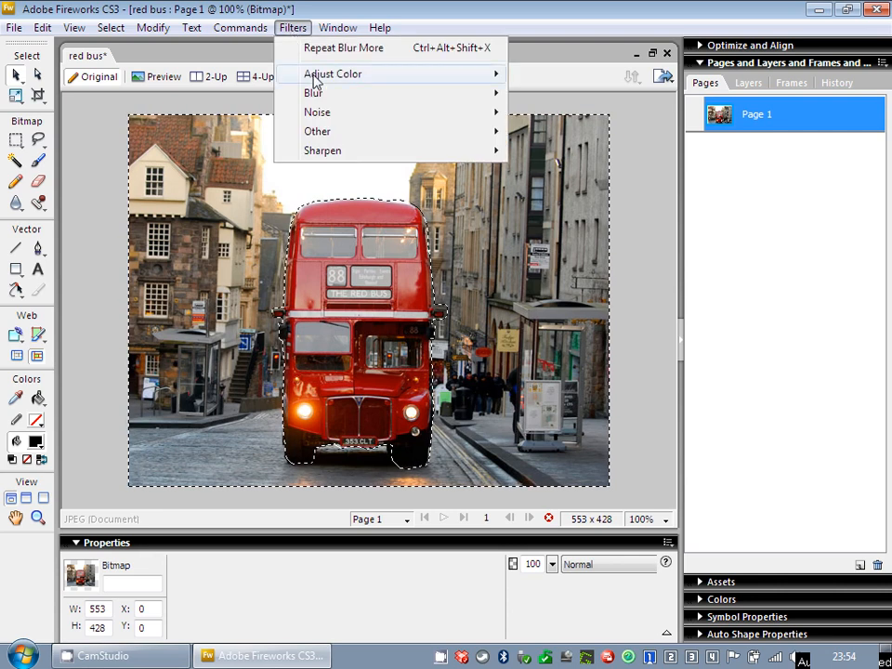
mouse_move(331, 95)
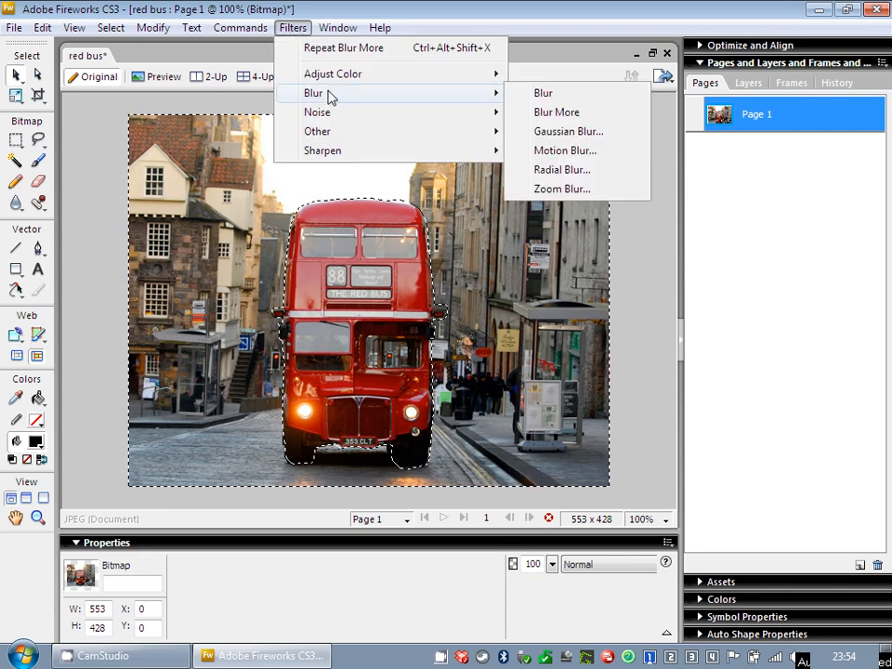
left_click(560, 131)
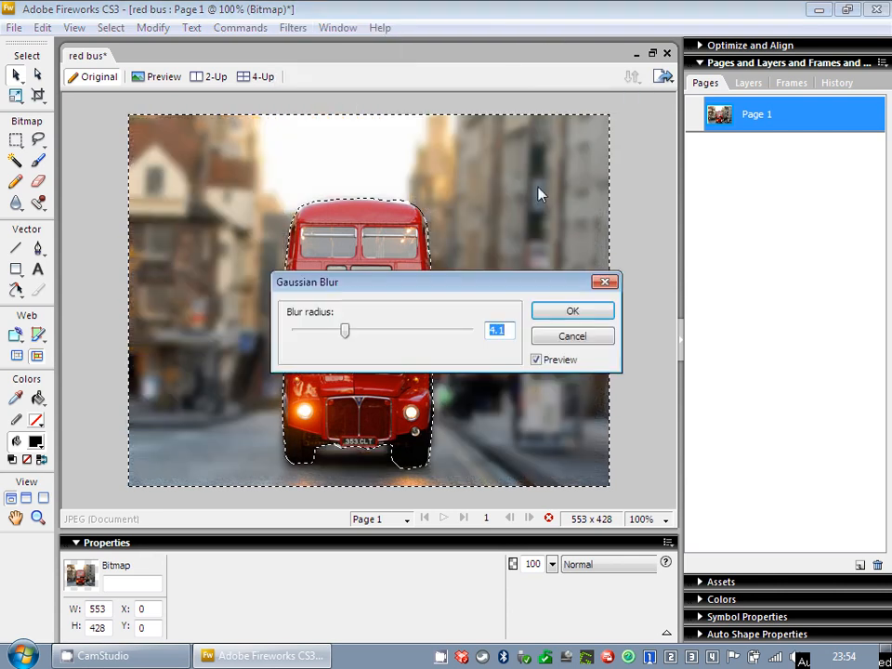
left_click_drag(497, 287, 690, 223)
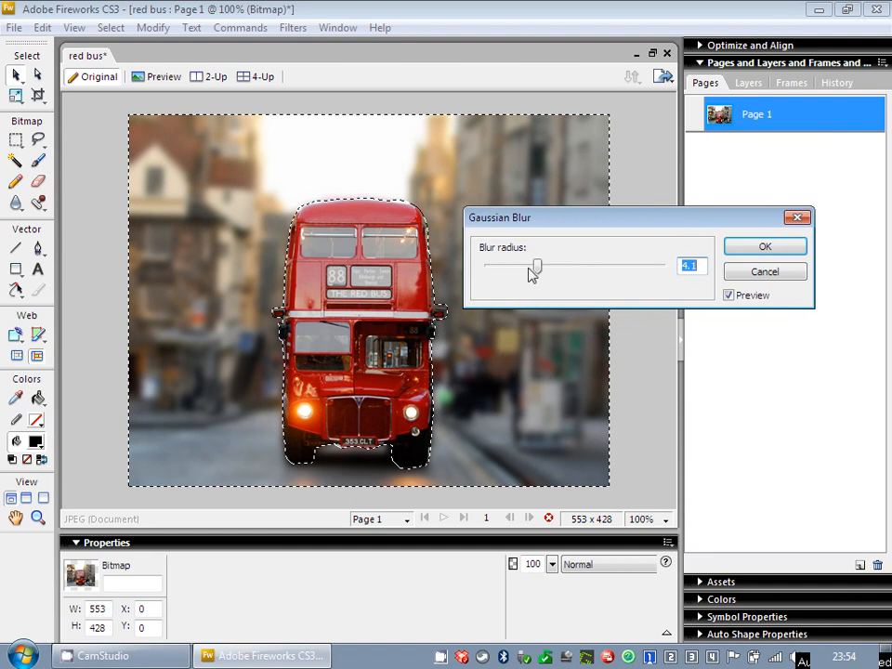
left_click_drag(538, 269, 625, 271)
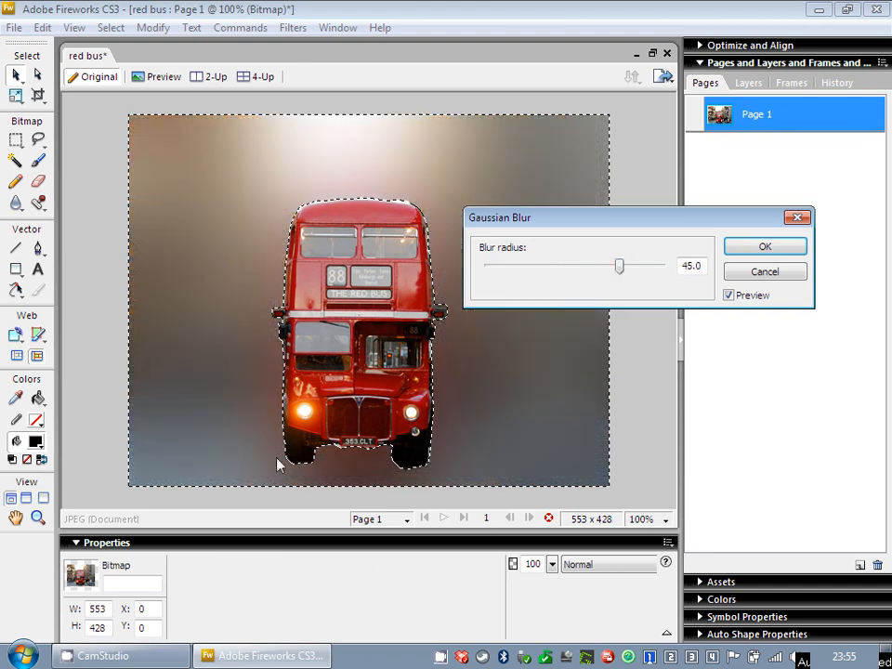
left_click_drag(622, 266, 559, 272)
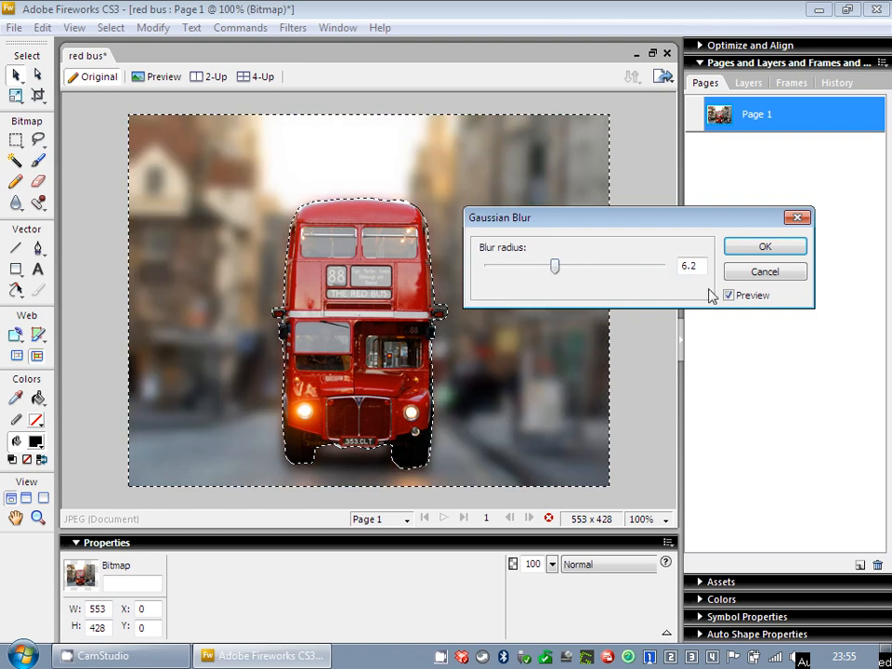
left_click(764, 271)
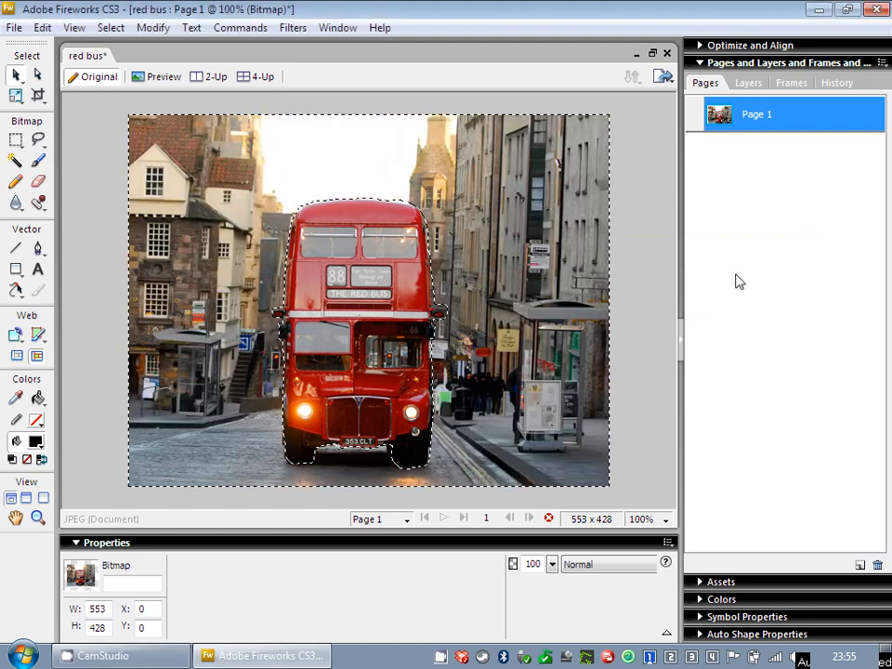
Try a Motion Blur on the selected background with angle 146 and distance 27, and cancel it
left_click(293, 28)
mouse_move(326, 99)
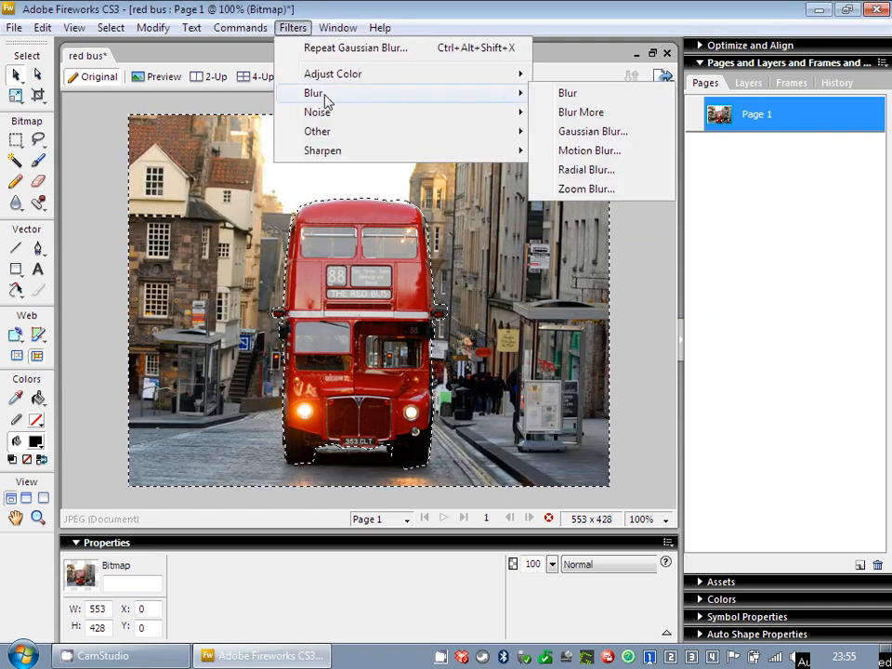
left_click(589, 152)
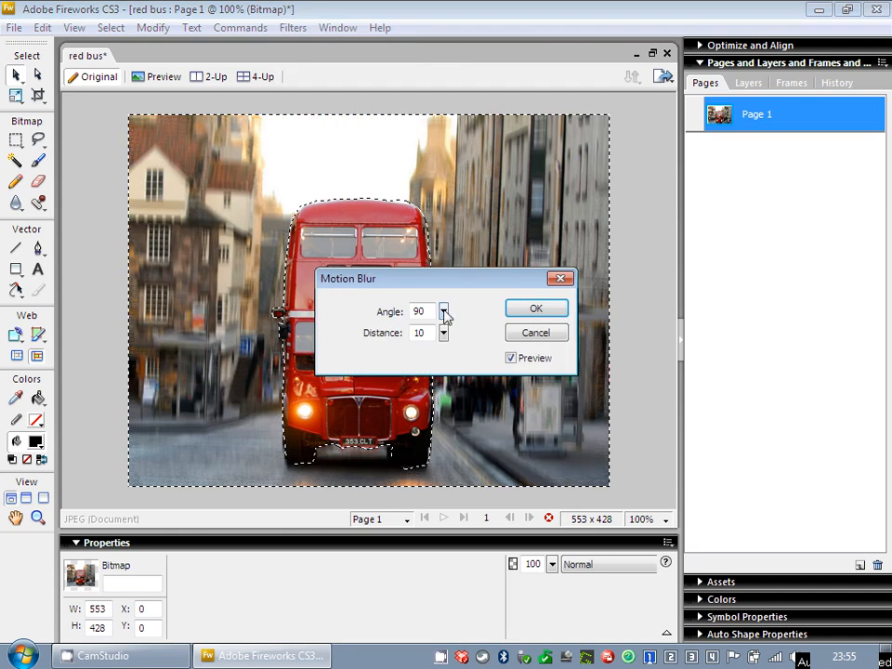
mouse_move(444, 312)
left_mouse_down()
mouse_move(436, 336)
mouse_move(446, 342)
mouse_move(430, 360)
mouse_move(417, 346)
mouse_move(444, 334)
mouse_move(442, 315)
mouse_move(443, 325)
left_mouse_up()
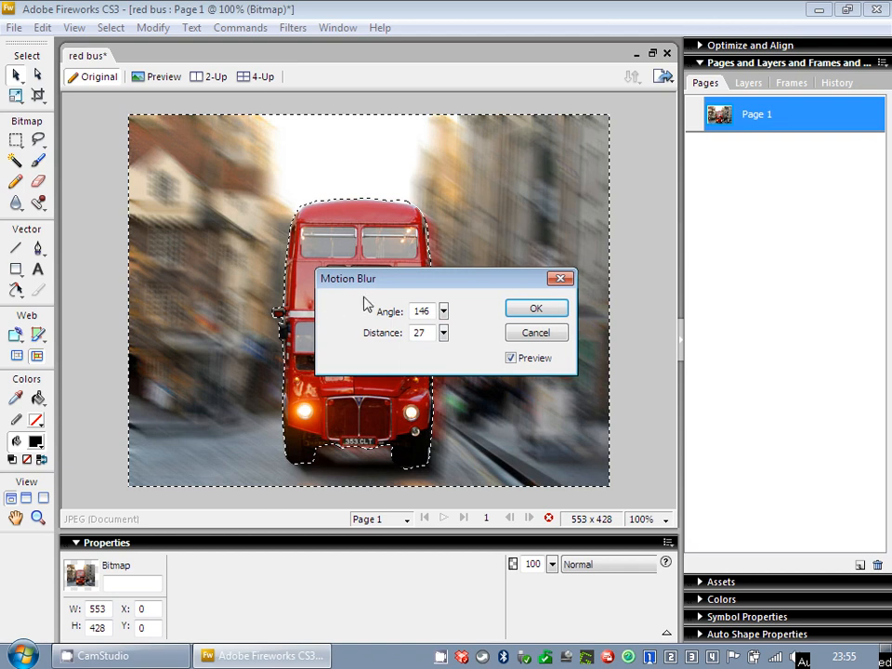
left_click(522, 333)
Try a Radial Blur on the selected background with amount 16 and quality 39, and cancel it
left_click(295, 28)
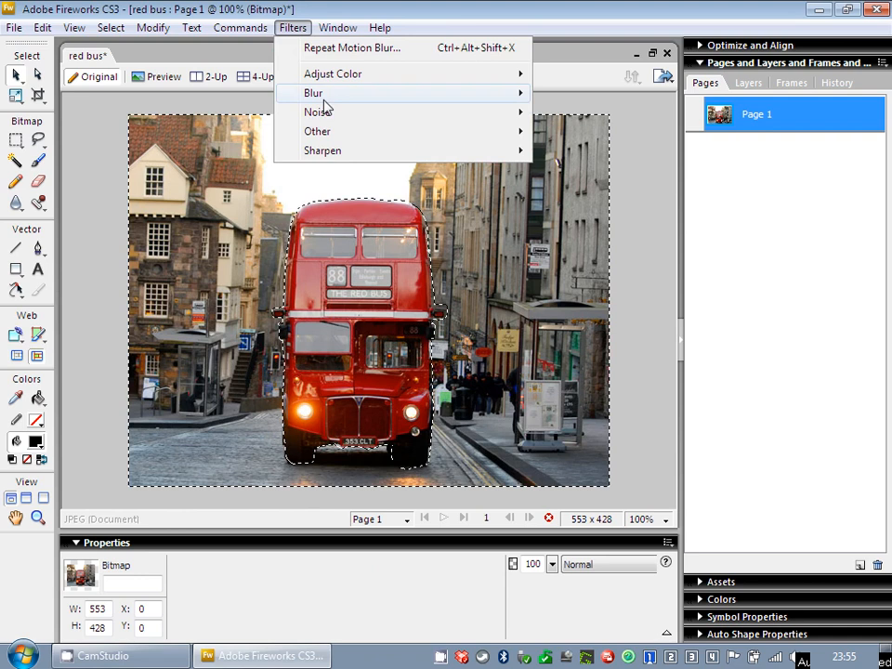
mouse_move(340, 100)
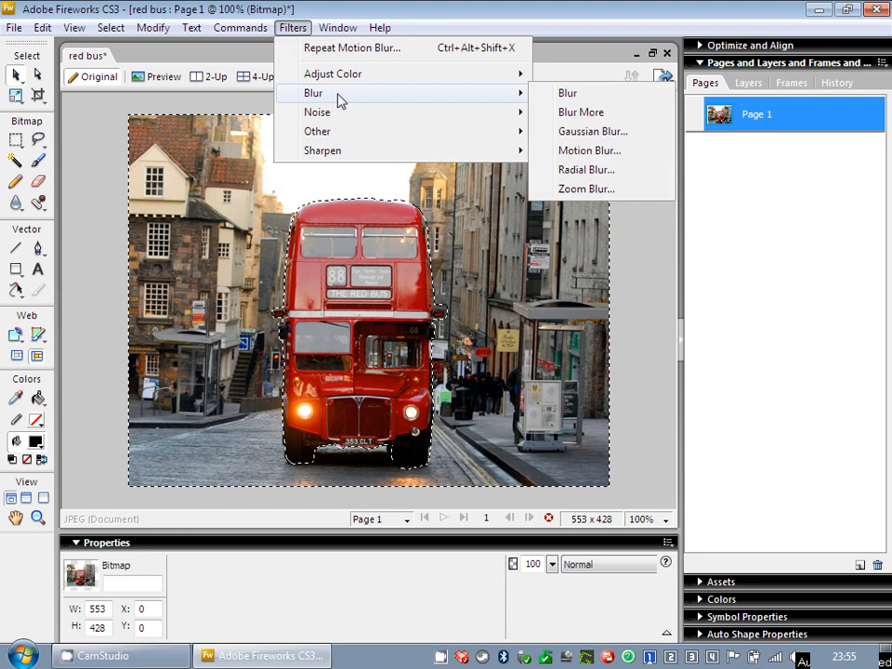
left_click(575, 170)
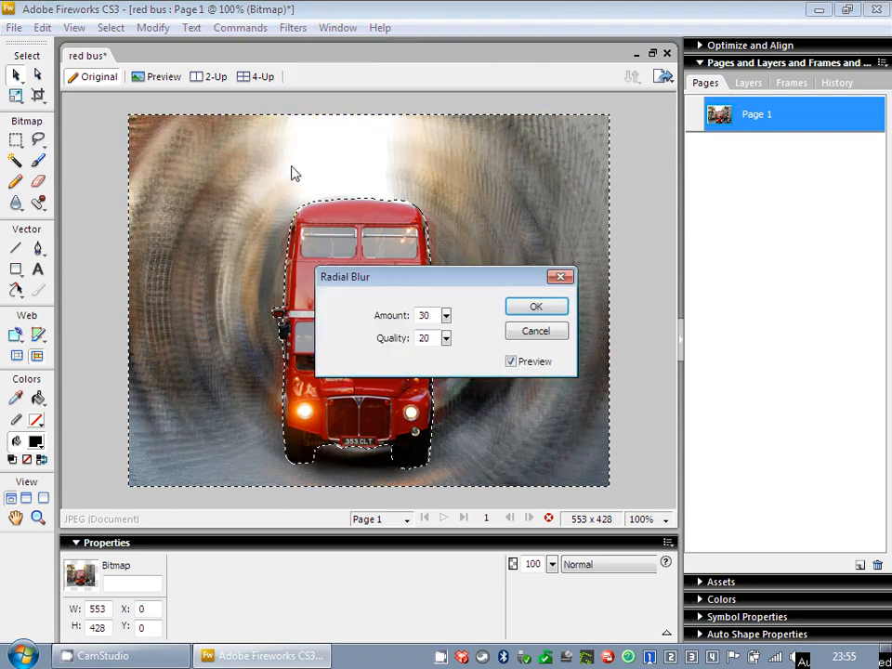
left_click_drag(450, 320, 374, 313)
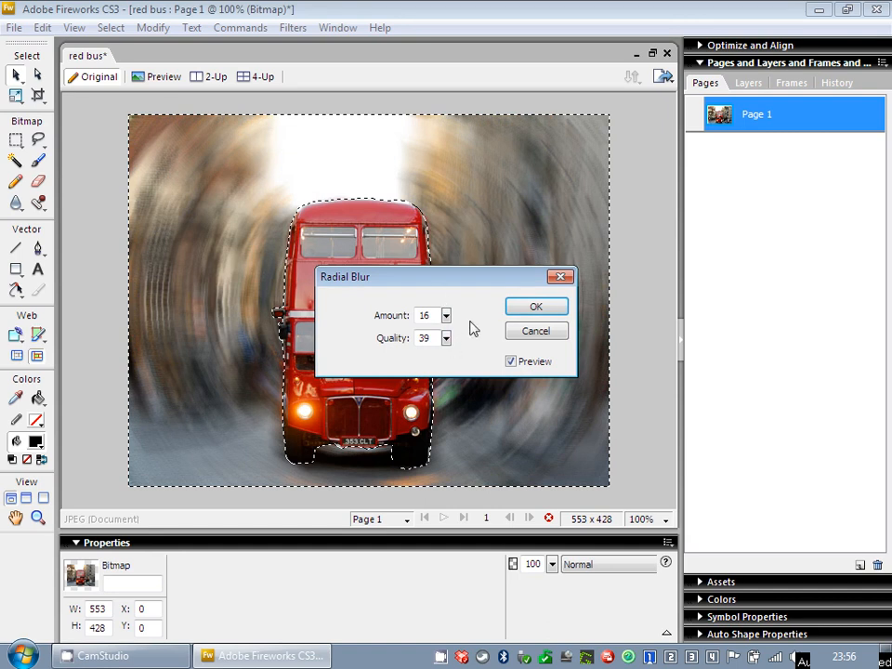
left_click(525, 331)
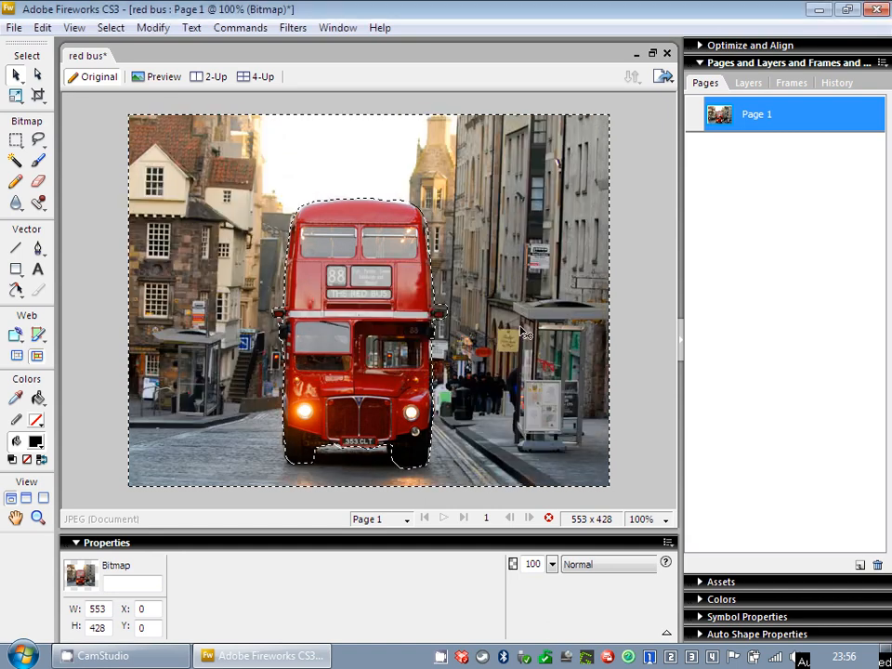
Apply a Zoom Blur with amount 18 and quality 40 to the selected background and clear the selection
left_click(293, 28)
mouse_move(351, 99)
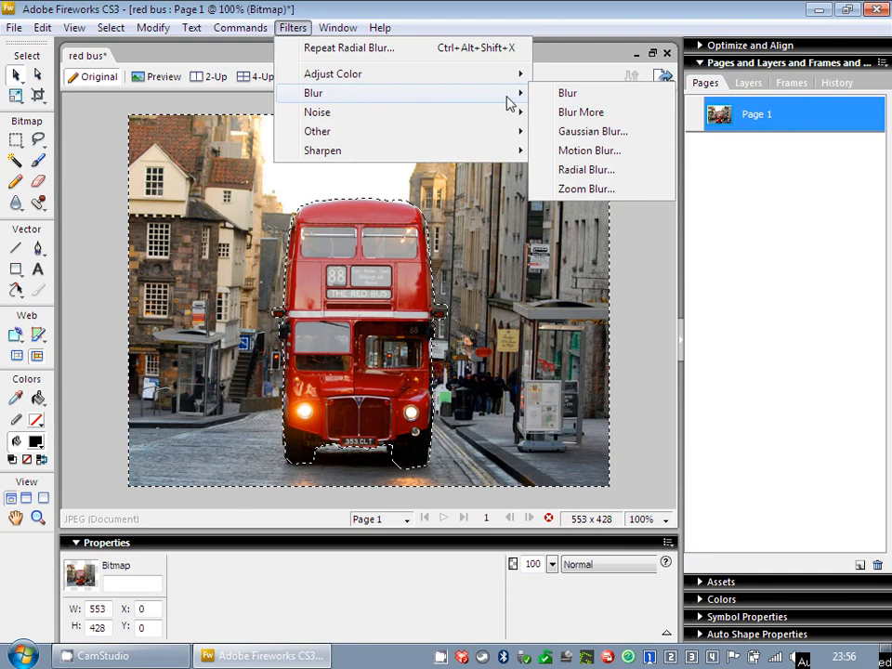
left_click(580, 191)
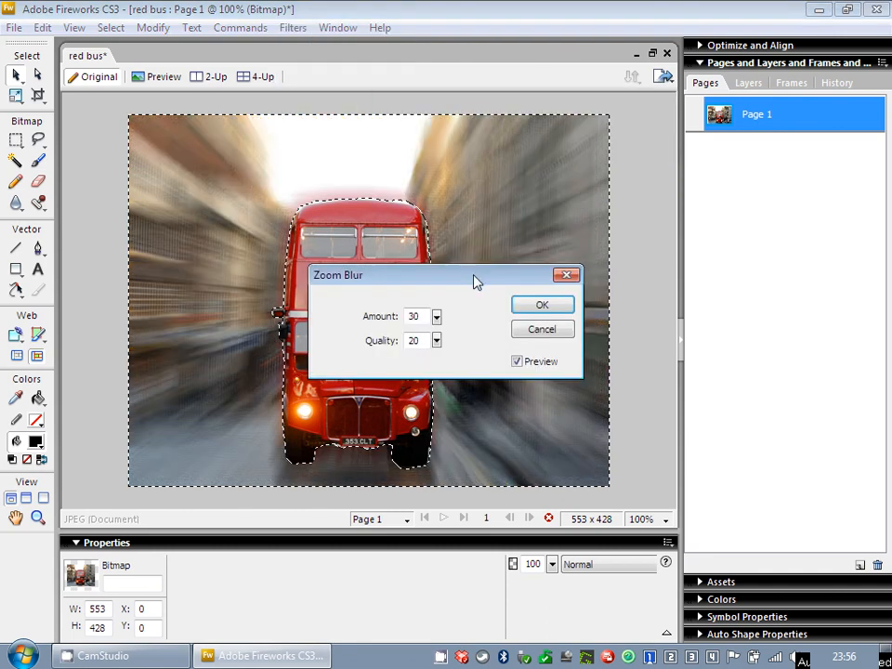
left_click_drag(474, 281, 648, 222)
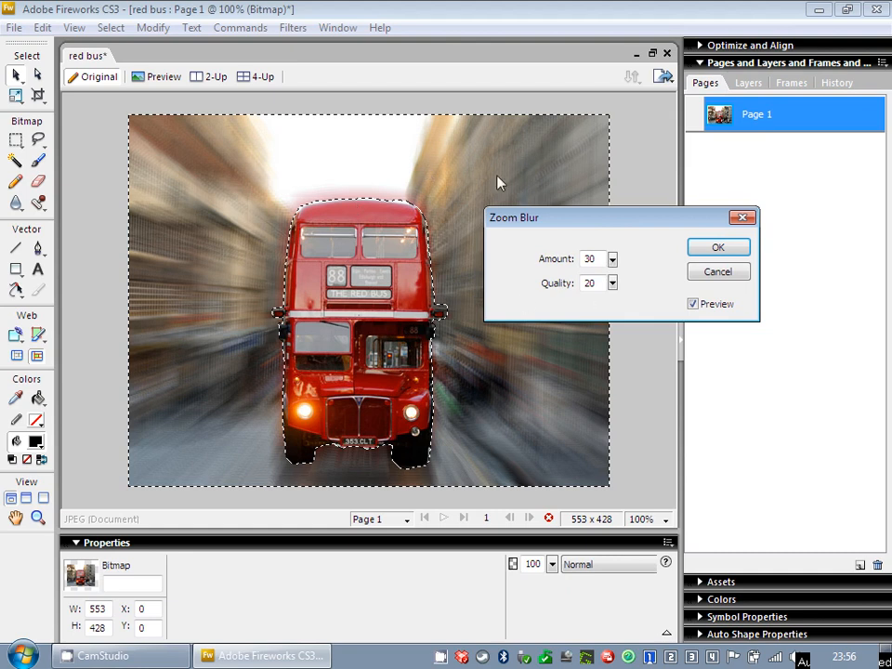
left_click(612, 260)
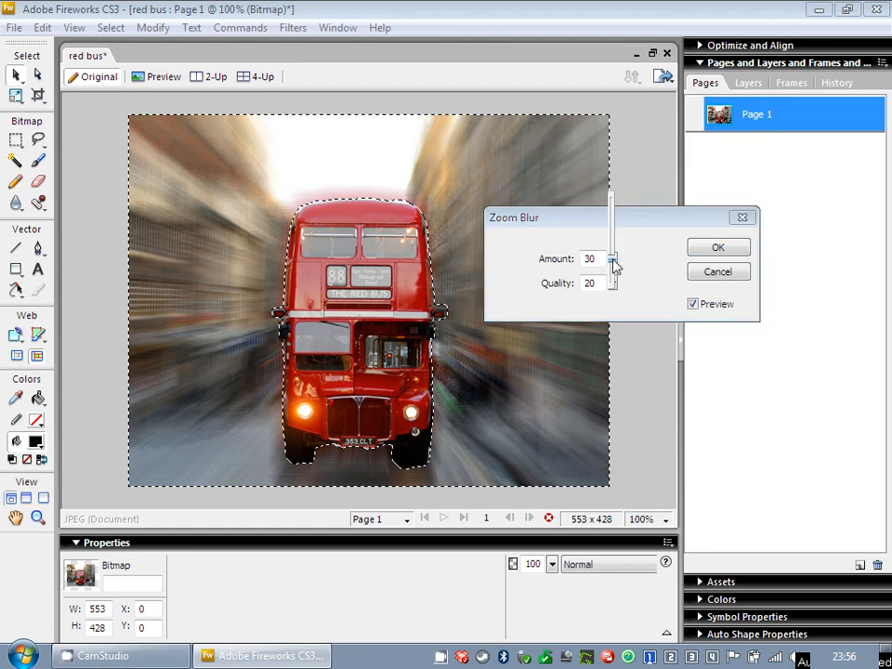
left_click_drag(614, 266, 613, 280)
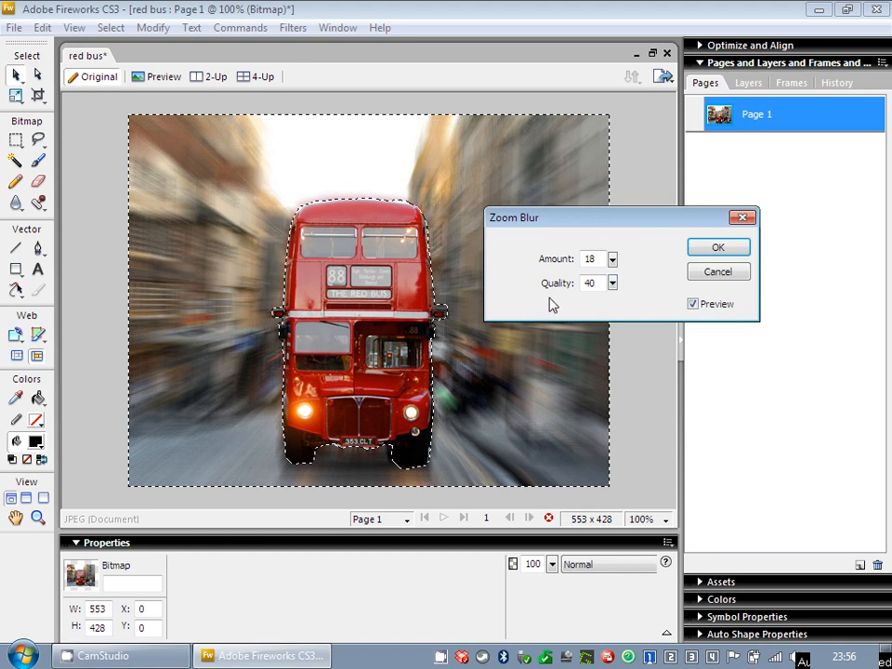
left_click(711, 252)
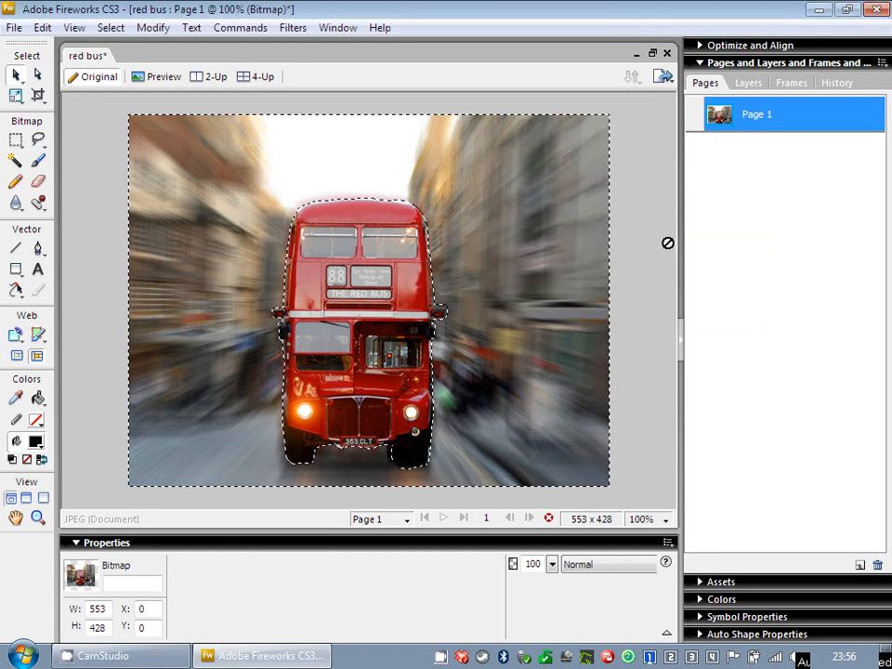
key("ctrl+d")
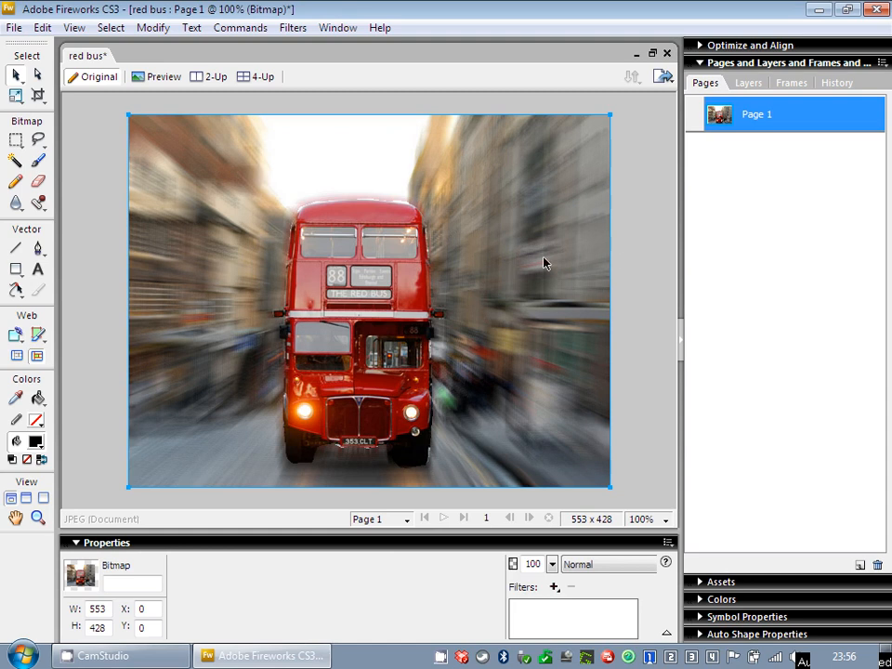